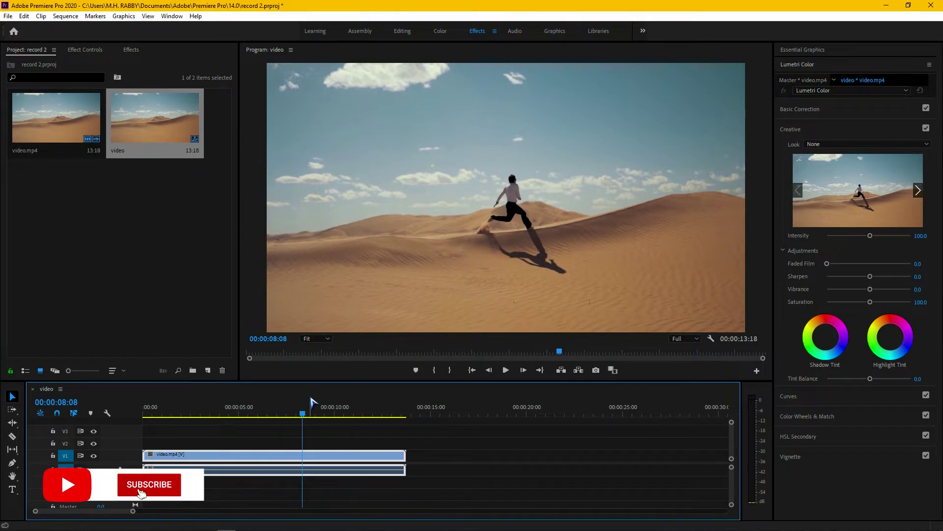
Export the frame at 00:00:09:21, where the man jumps with raised arms, as a PNG still imported into the project.
left_click_drag(303, 415, 334, 441)
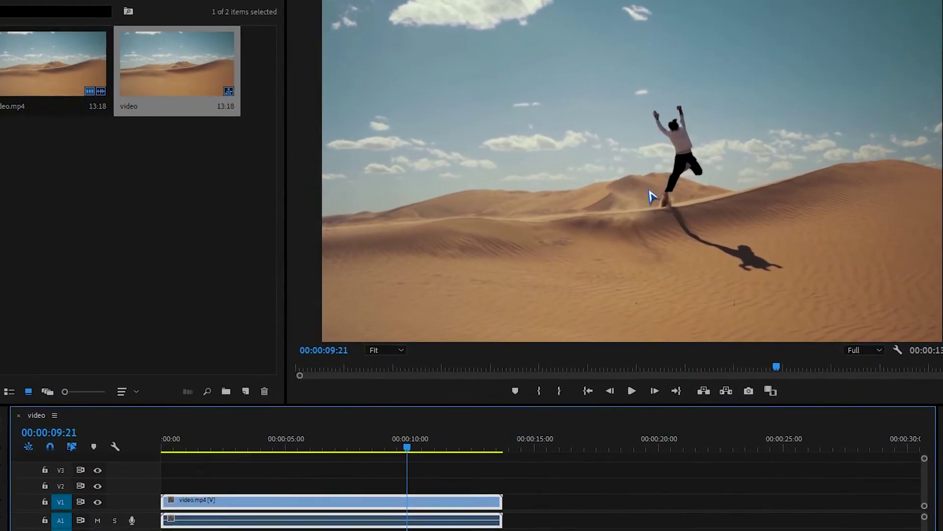
left_click(755, 393)
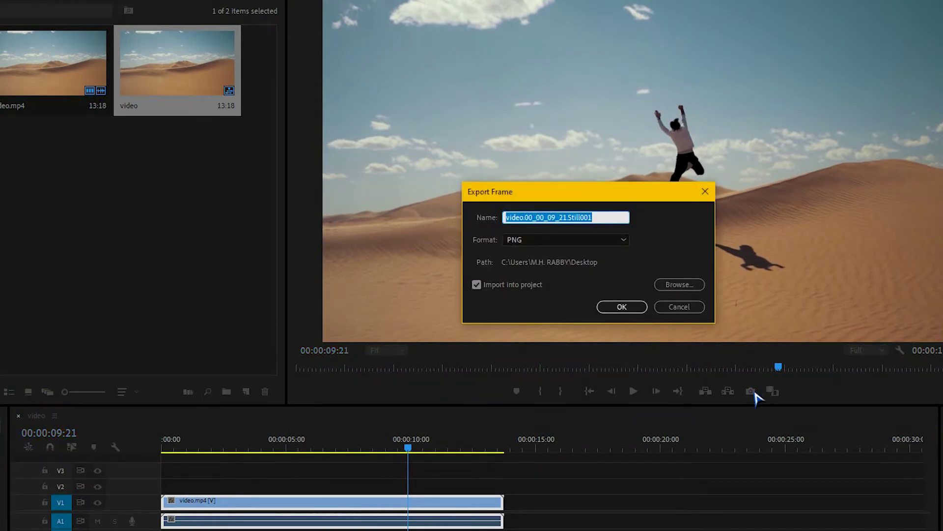
left_click(522, 242)
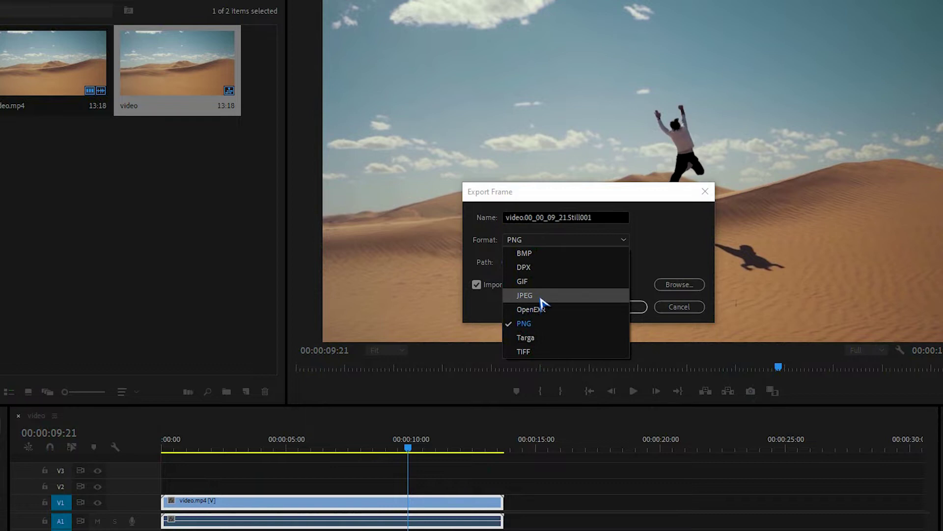
left_click(537, 328)
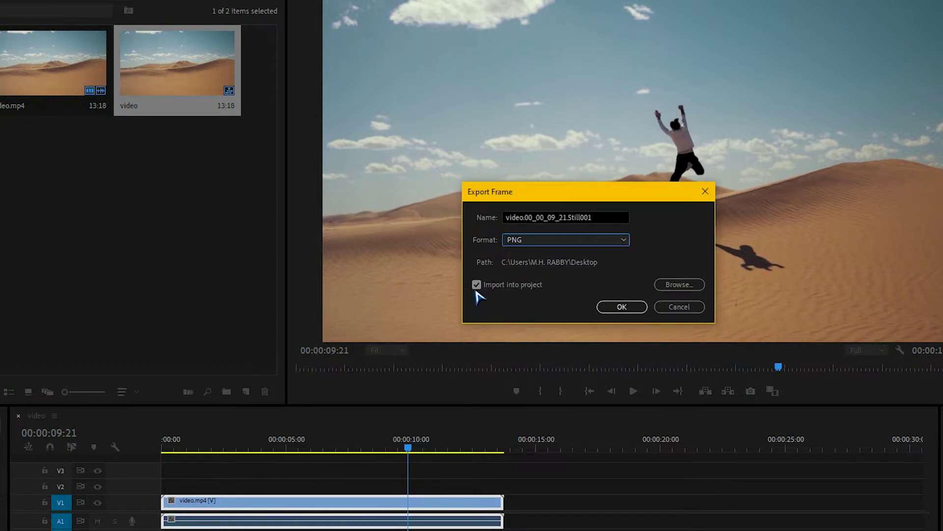
left_click(614, 307)
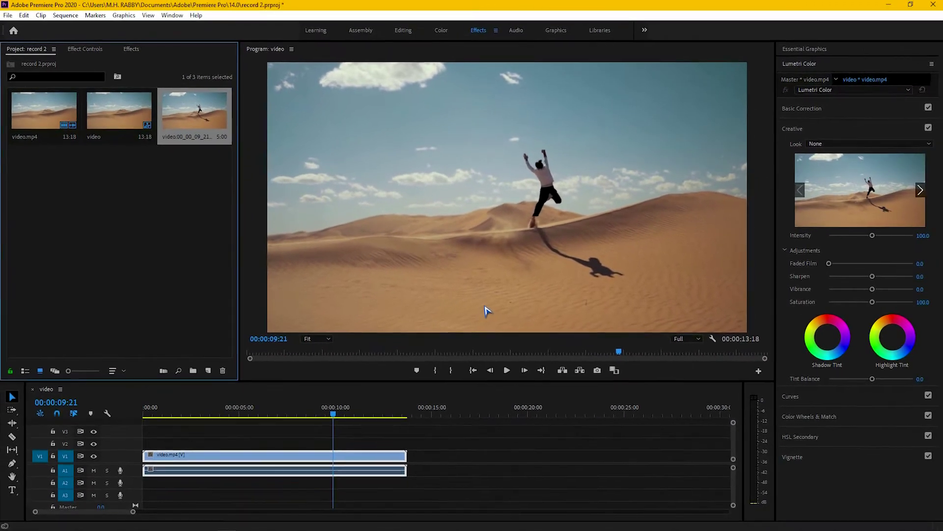
Place the exported still on track V2 from the sequence start to 00:00:09:21 and open it in Adobe Photoshop.
left_click_drag(199, 116, 327, 435)
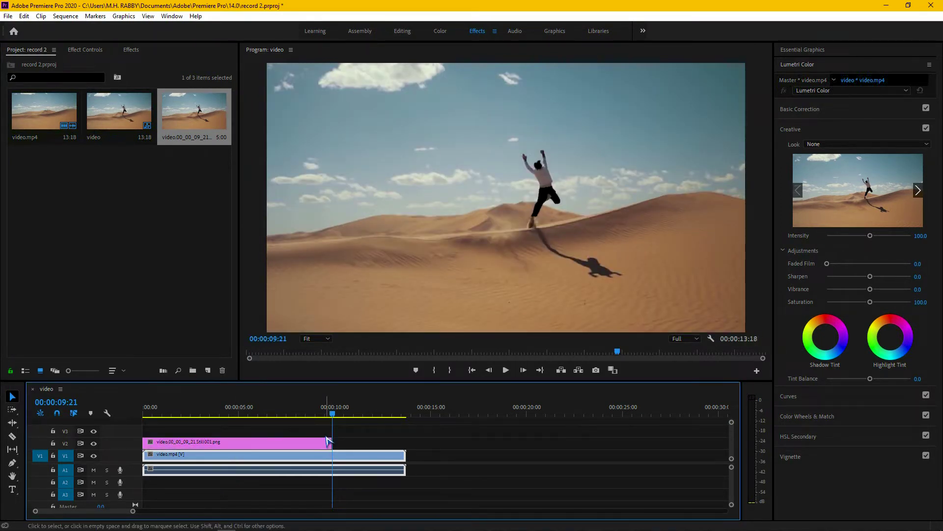
left_click(312, 447)
right_click(311, 446)
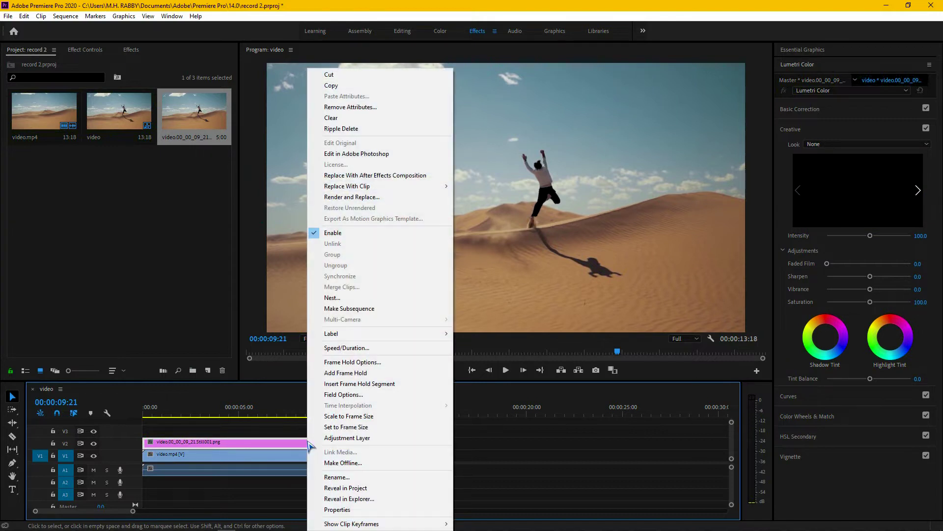
left_click(348, 153)
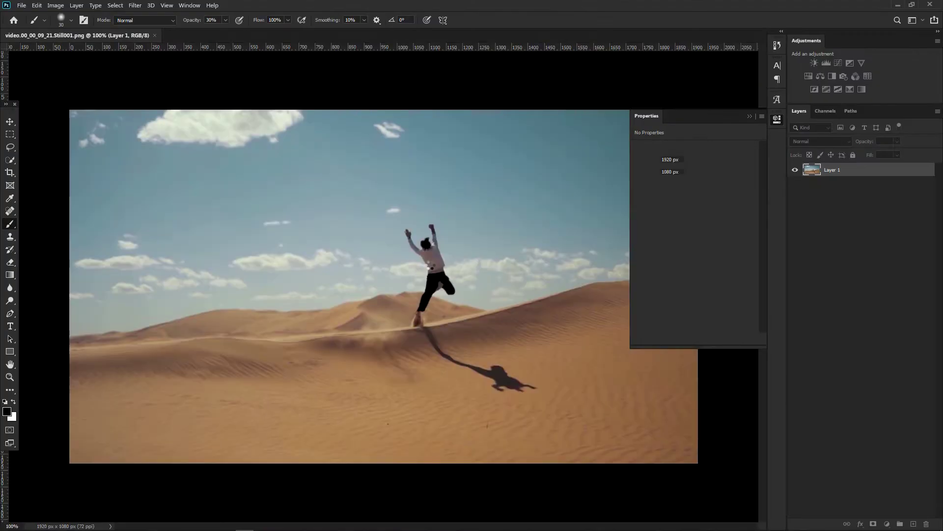
Remove the background from Layer 1 with the Remove Background quick action, leaving the jumping man and his shadow.
left_click(750, 118)
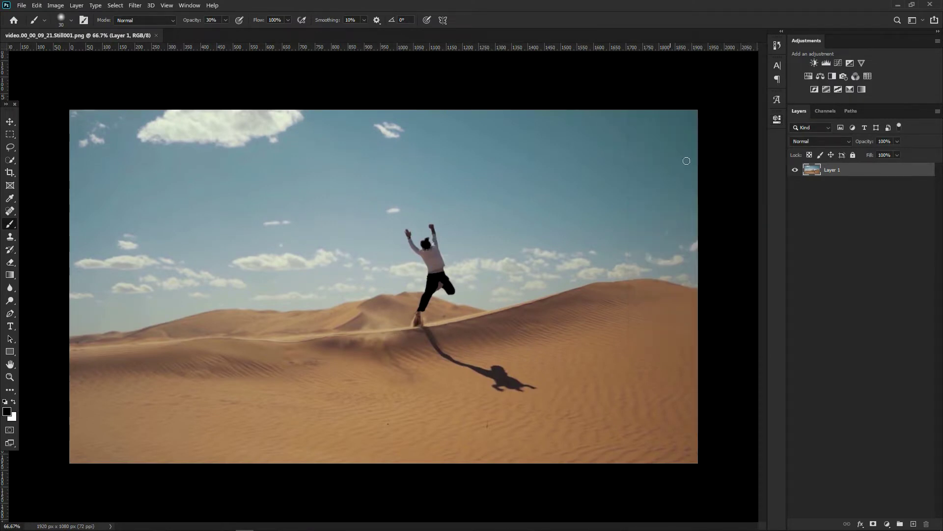
left_click(9, 122)
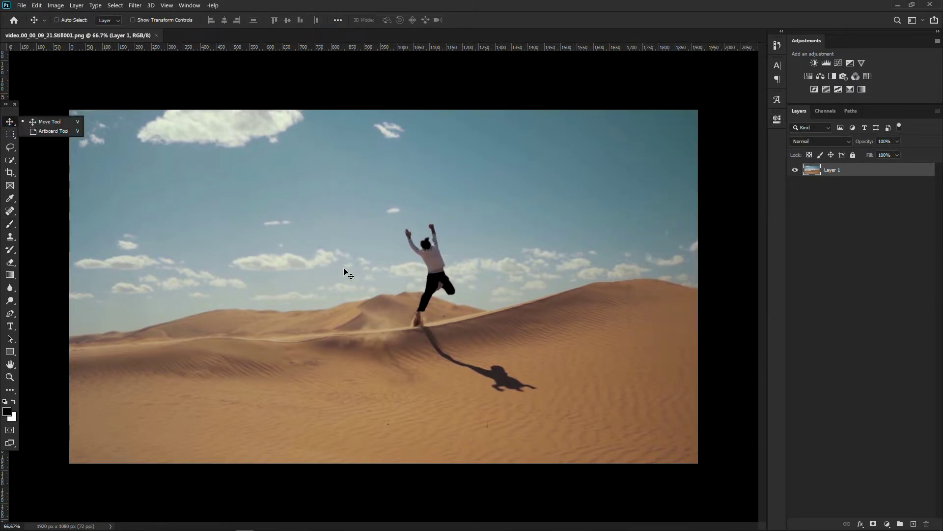
left_click(426, 253)
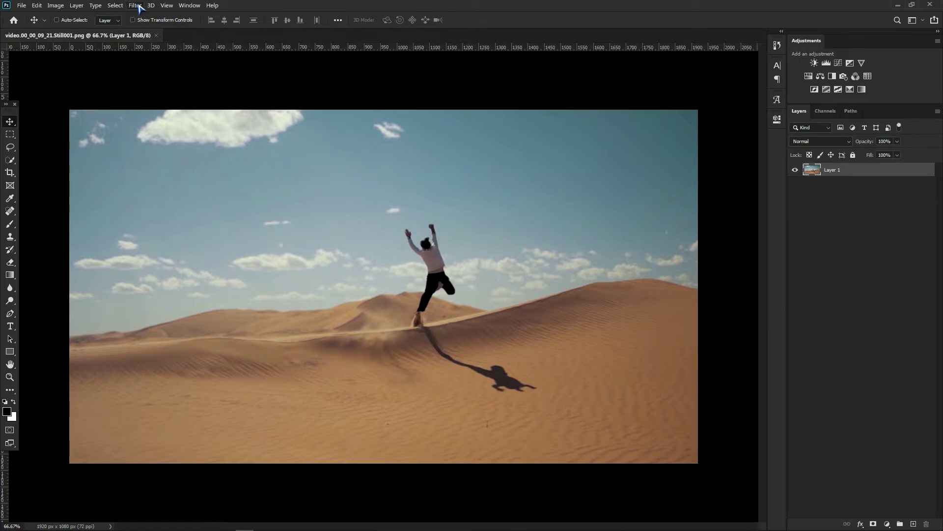
left_click(191, 6)
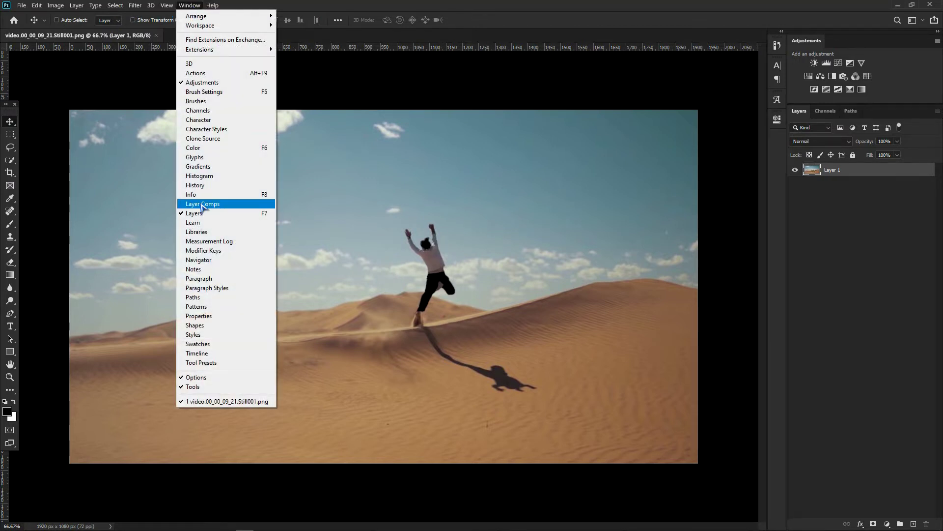
left_click(215, 318)
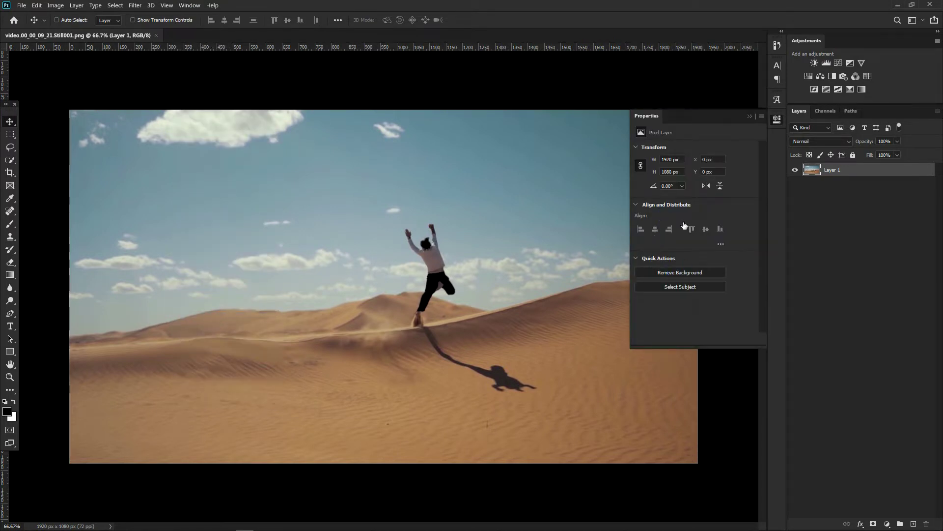
left_click(675, 275)
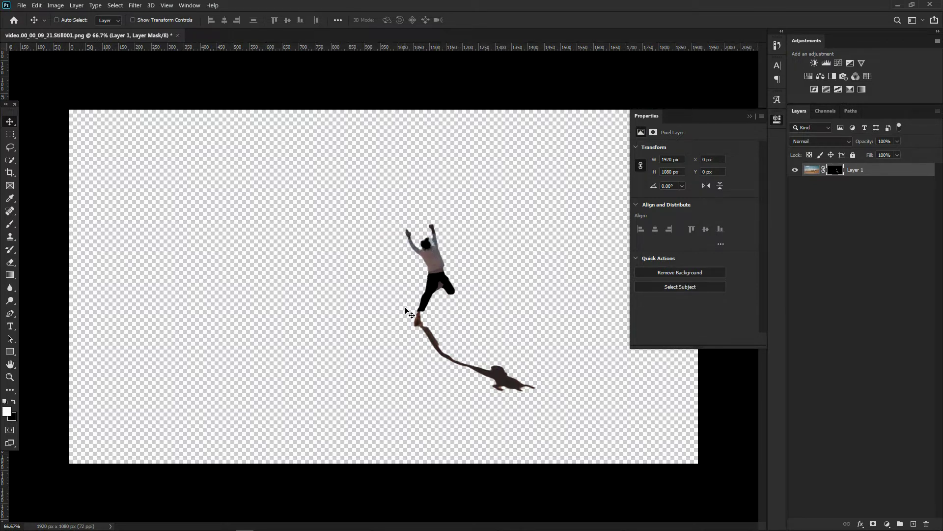
Save the cut-out still under its existing file name and return to Premiere Pro.
left_click(12, 315)
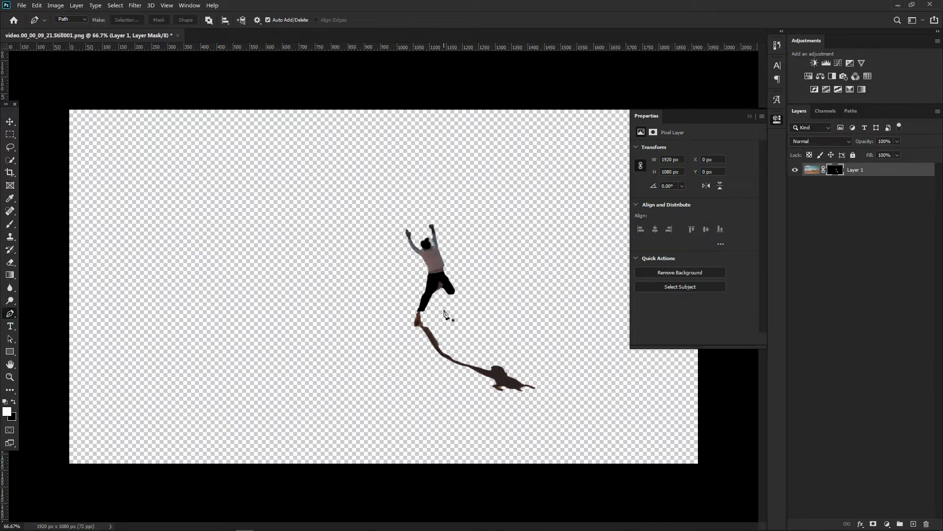
left_click(10, 122)
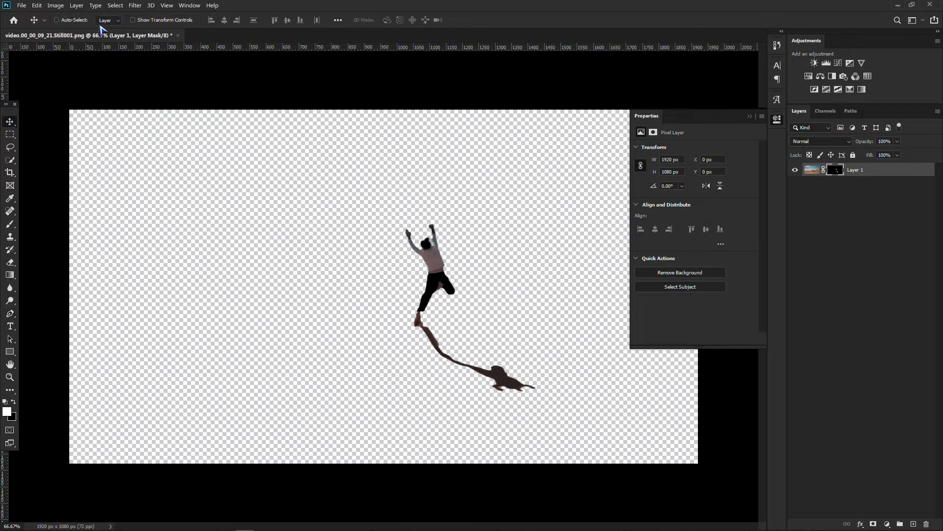
left_click(21, 6)
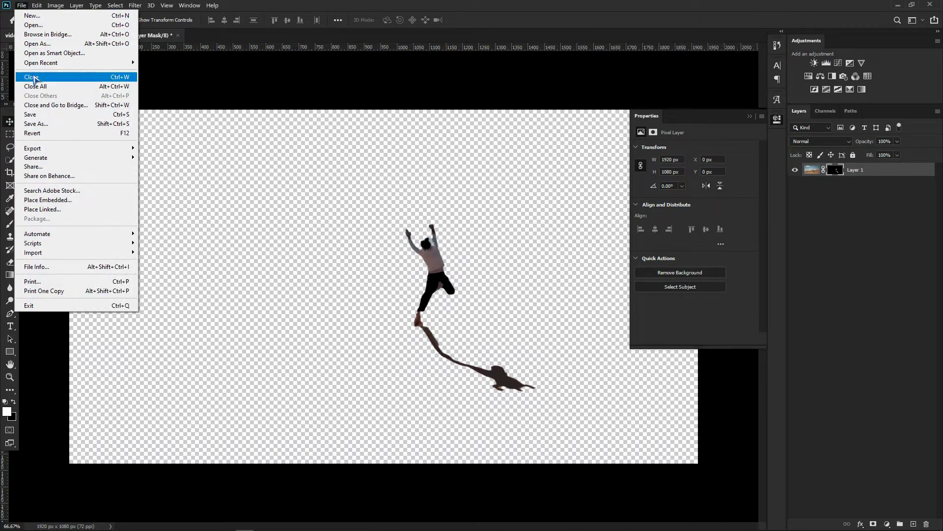
left_click(47, 115)
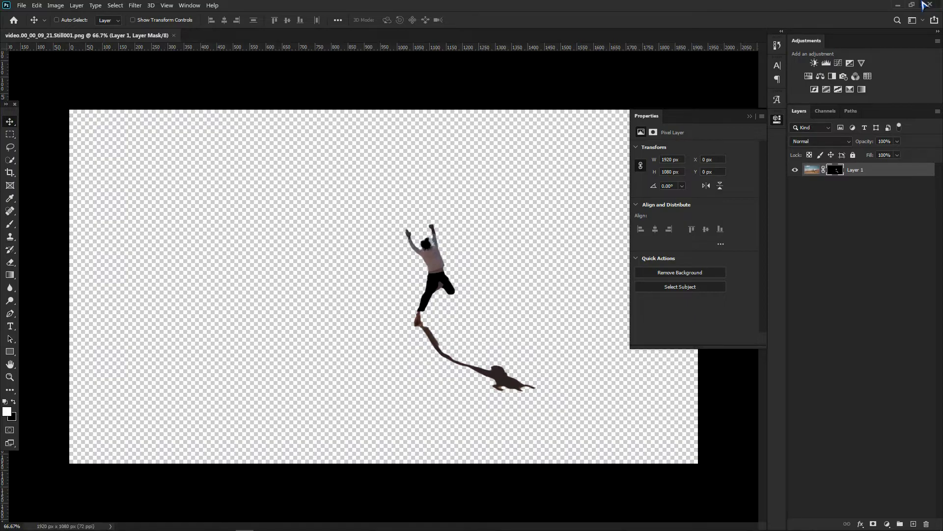
left_click(899, 4)
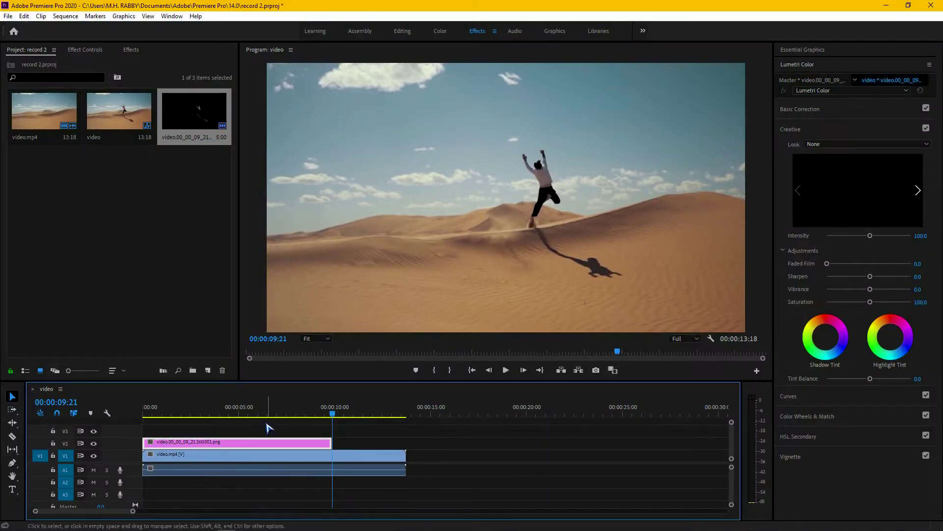
Play the sequence from the start to check the cut-out over the video, then review the frame at 00:00:05:18.
left_click_drag(278, 408, 132, 417)
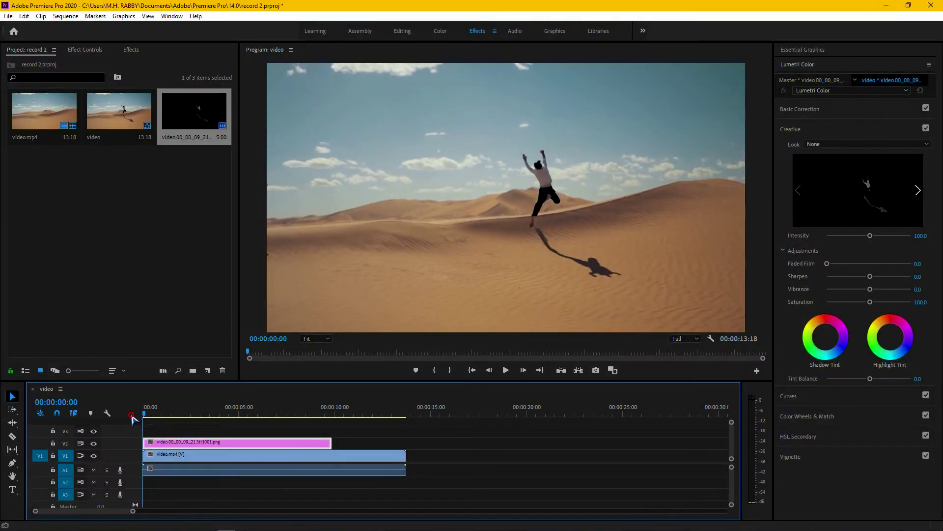
key("space")
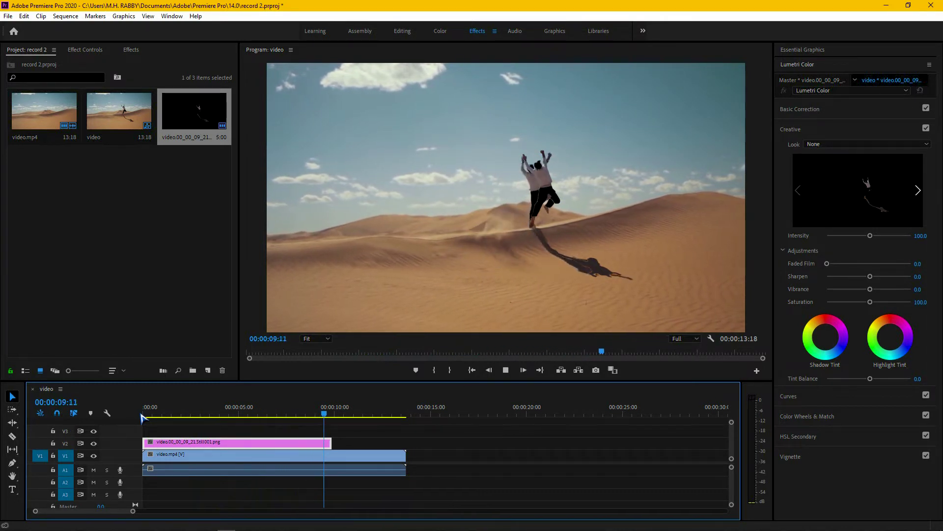
key("space")
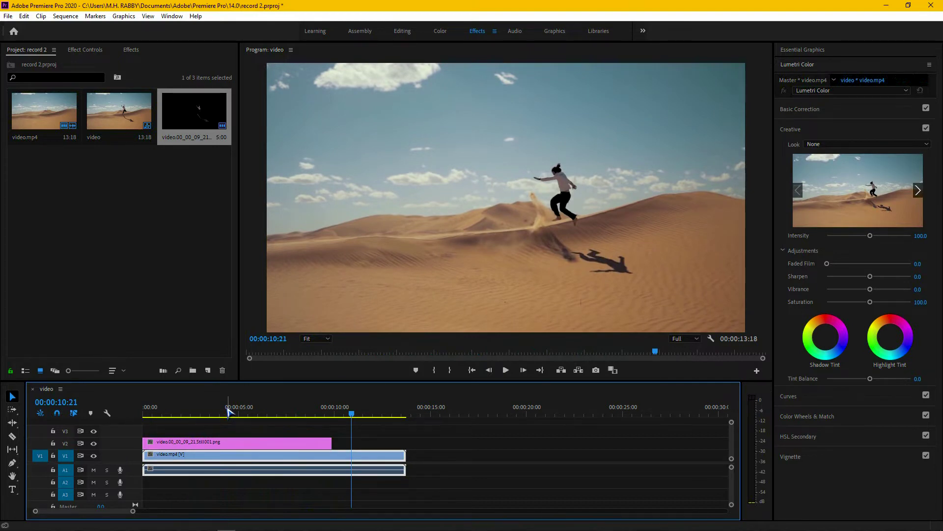
mouse_move(235, 412)
left_mouse_down()
mouse_move(211, 415)
mouse_move(253, 414)
left_mouse_up()
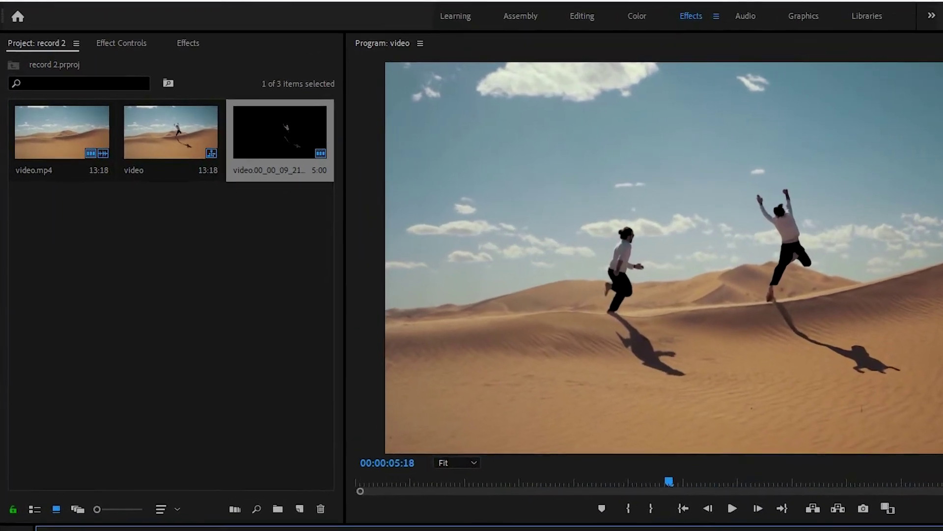
Turn on Position keyframing for the still on V2 and place the 960, 540 keyframe at the clip's end.
left_click(119, 41)
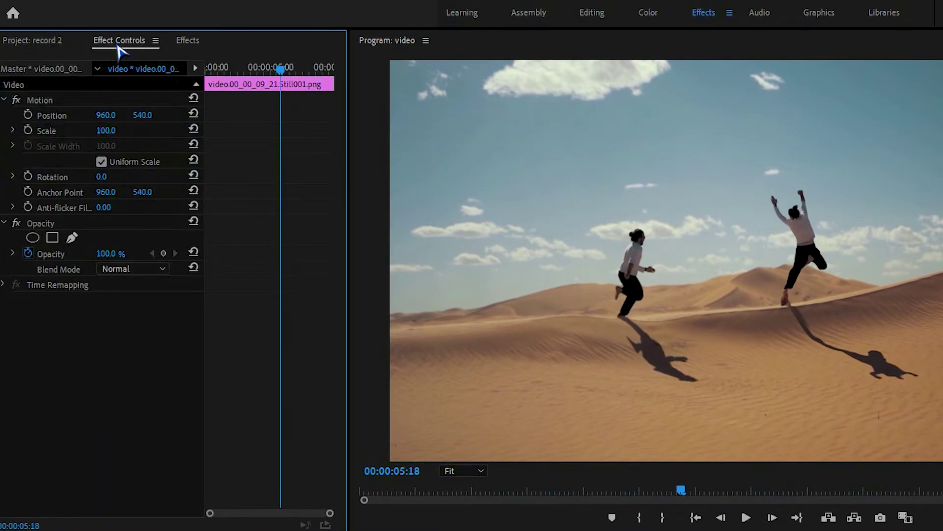
left_click(28, 114)
left_click_drag(280, 114, 353, 137)
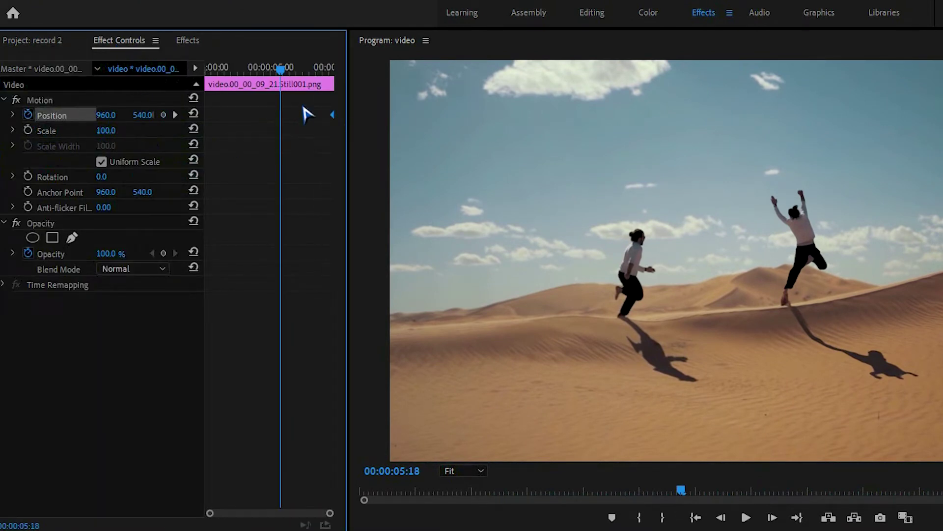
Keyframe the still's vertical Position at 497 at 00:00:00:00 and 537 at 00:00:04:03, and align it with the ground at 00:00:07:19.
left_click_drag(297, 73, 186, 84)
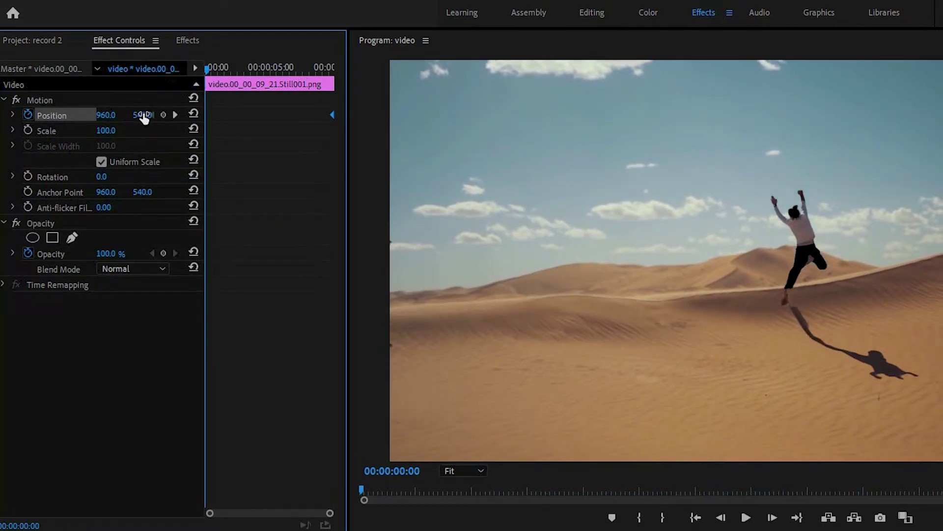
left_click_drag(143, 116, 113, 116)
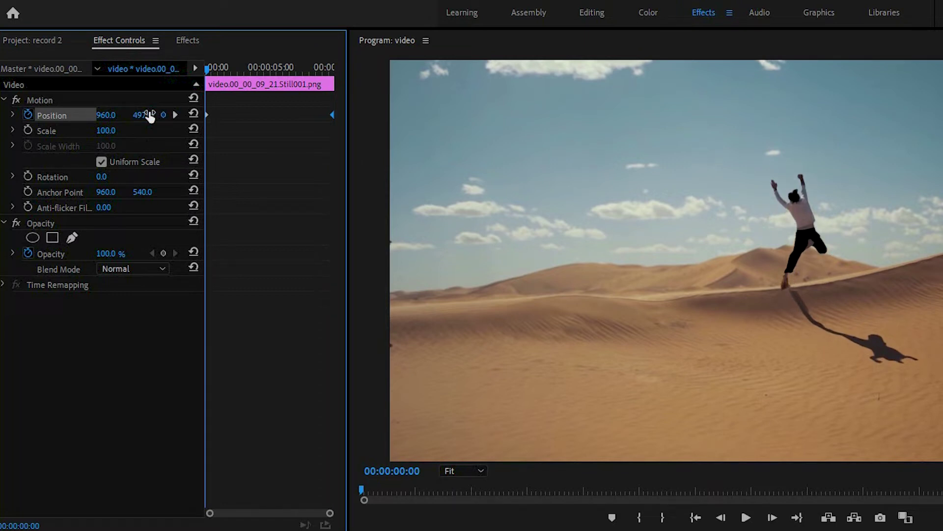
left_click_drag(218, 87, 262, 87)
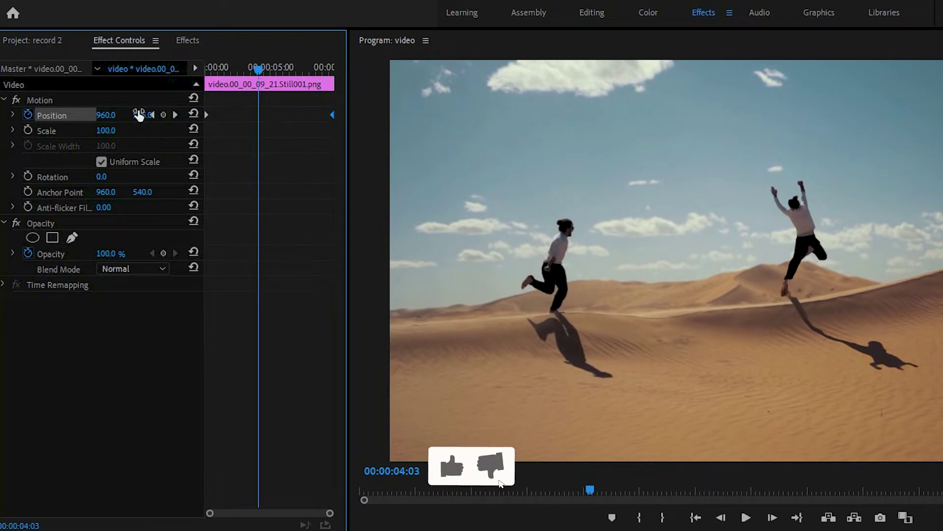
left_click_drag(141, 114, 154, 110)
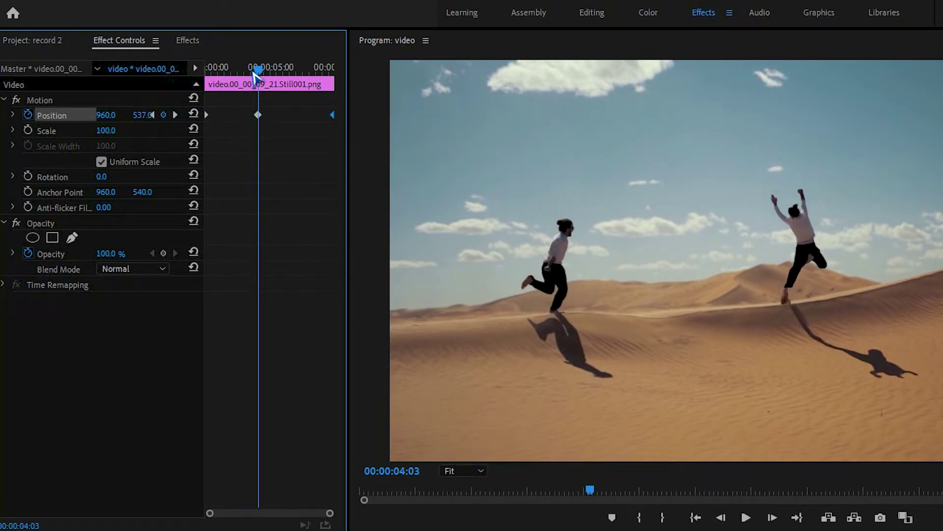
left_click_drag(260, 73, 305, 74)
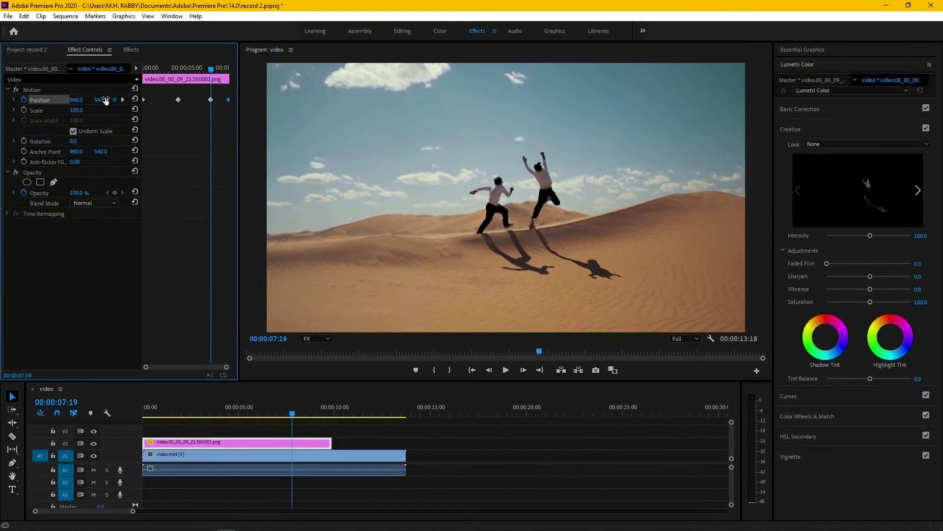
Play the sequence from the start to check that the keyframed cut-out follows the camera movement.
left_click_drag(202, 411, 134, 419)
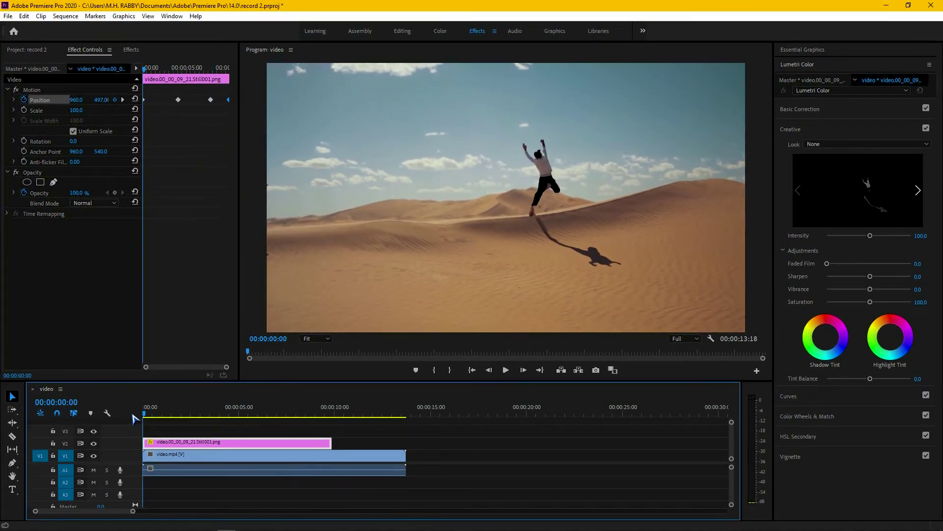
key("space")
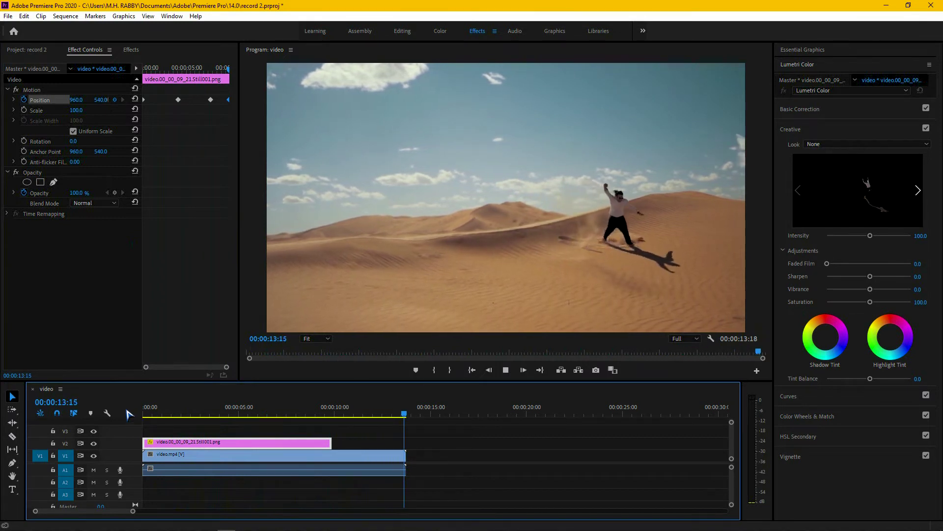
Go to the frame at 00:00:06:10 and hide track V2 with the cut-out still.
left_click_drag(152, 413, 266, 443)
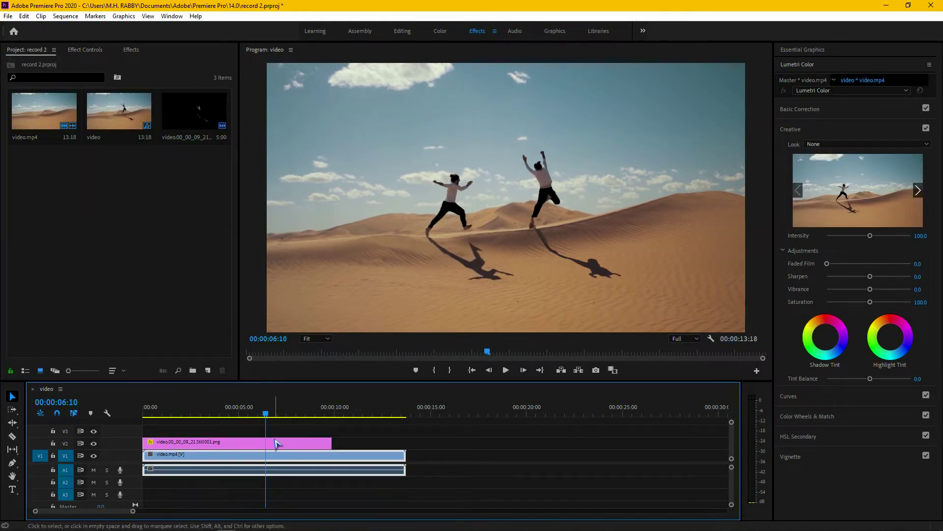
left_click(276, 443)
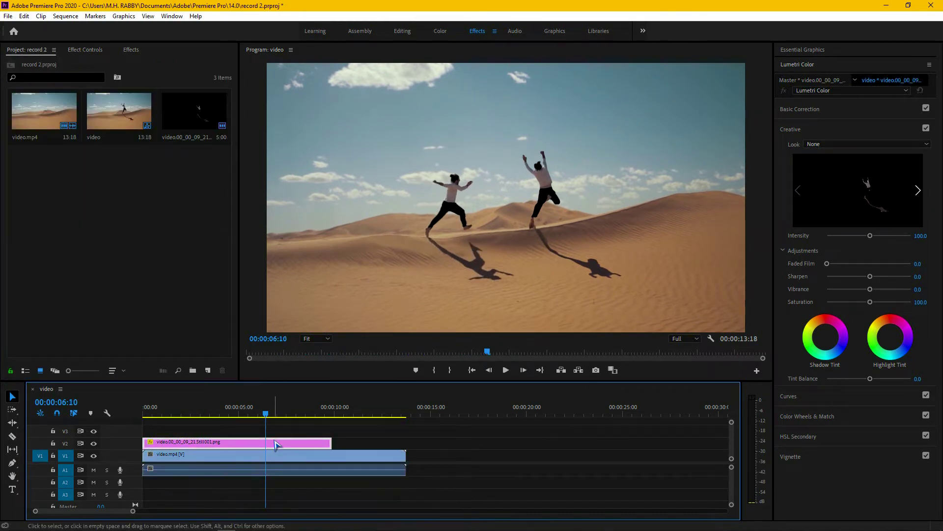
left_click(93, 443)
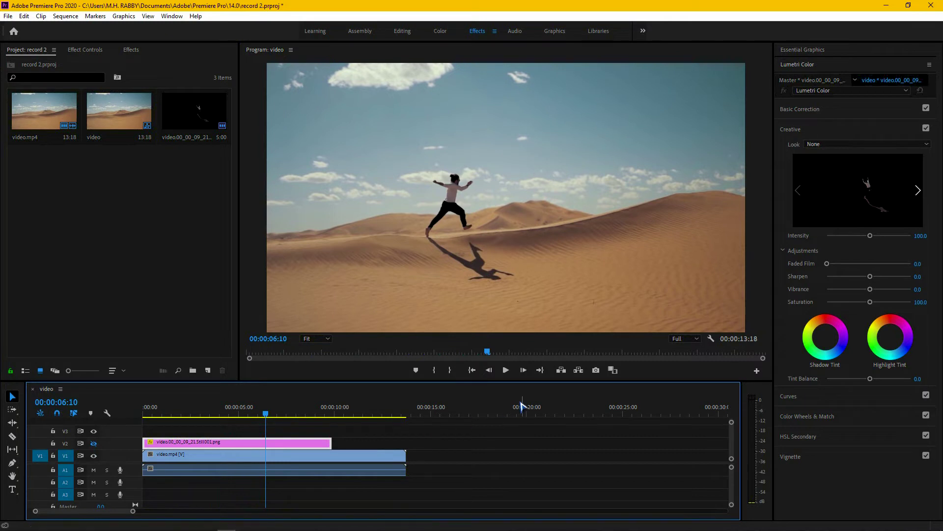
Export the frame at 00:00:06:10 as a PNG imported into the project, and place it on V3 from the sequence start to 00:00:06:10.
left_click(596, 371)
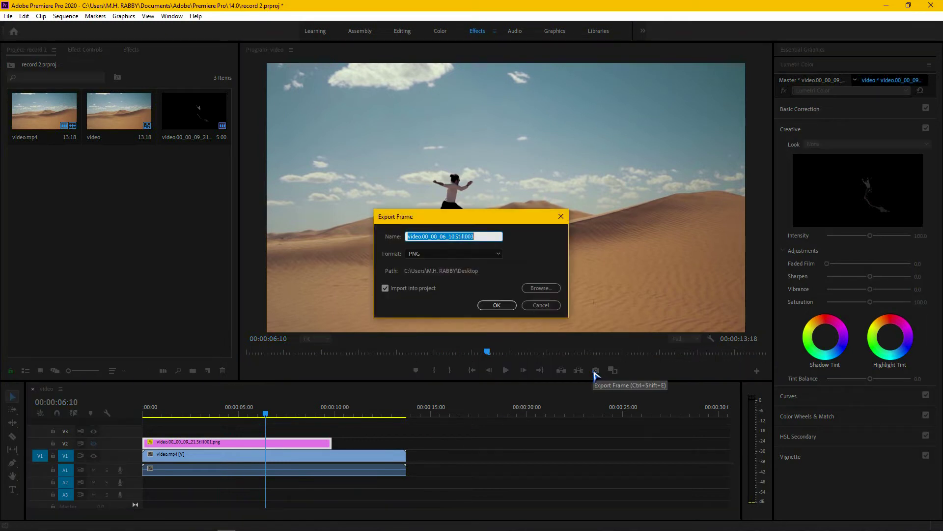
left_click(508, 305)
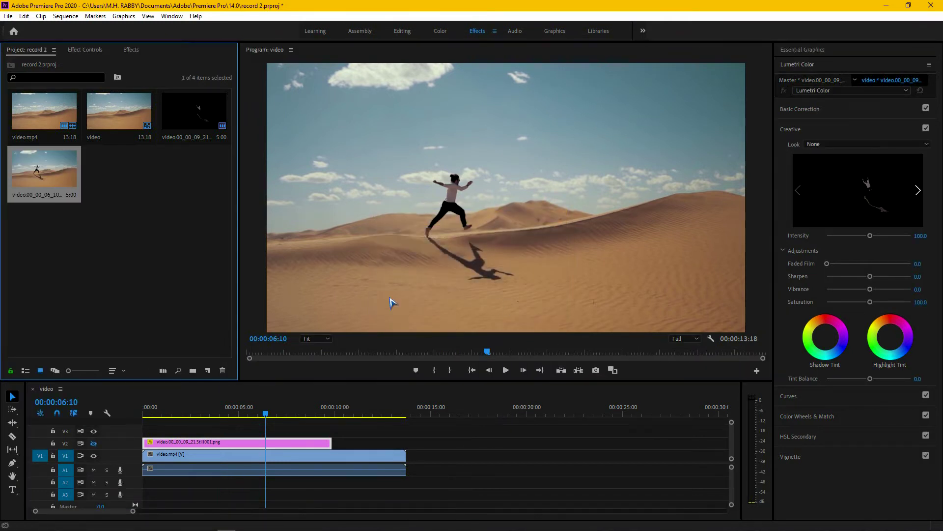
left_click_drag(67, 186, 147, 430)
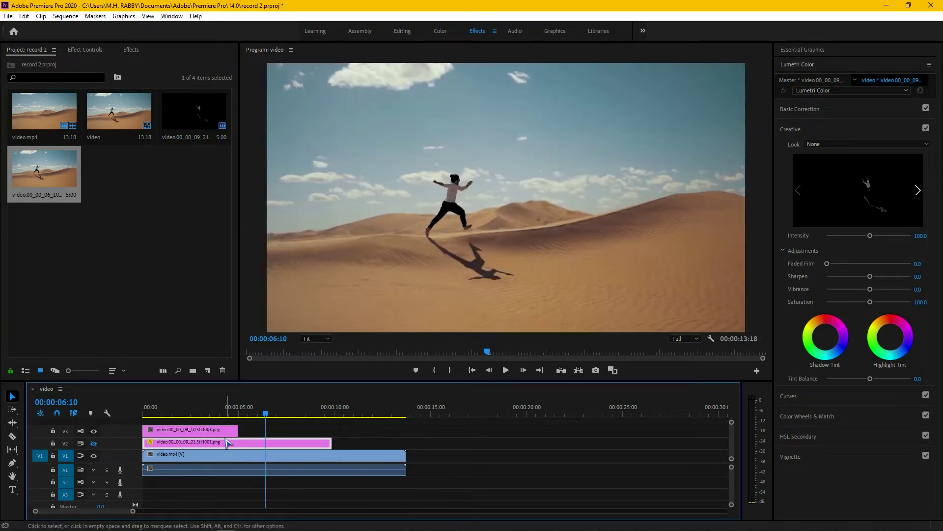
left_click_drag(237, 432, 270, 431)
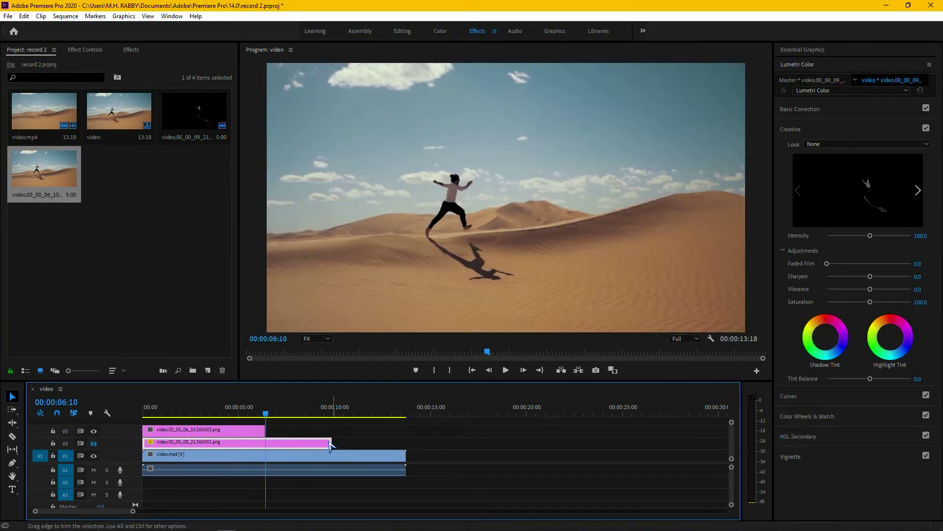
Open the V3 still for editing in Photoshop and remove the background around the runner and his shadow.
right_click(246, 432)
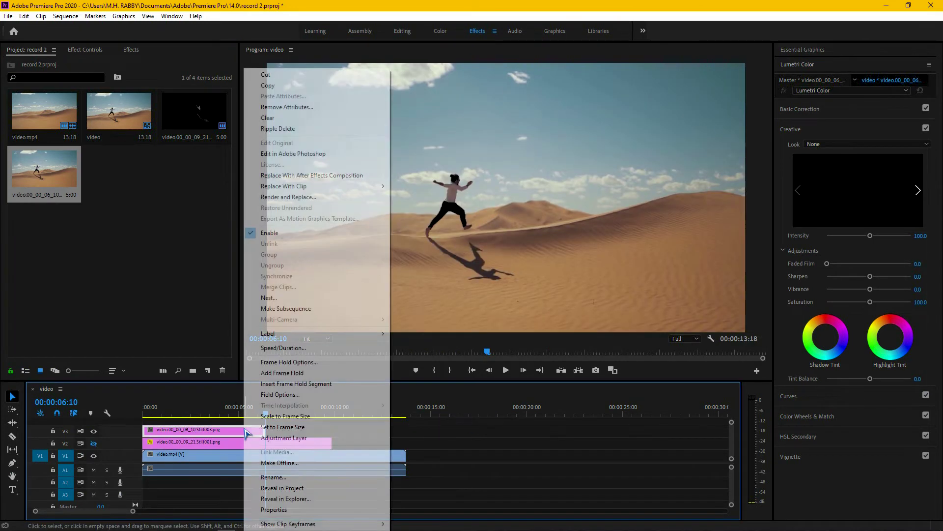
left_click(286, 154)
mouse_move(248, 529)
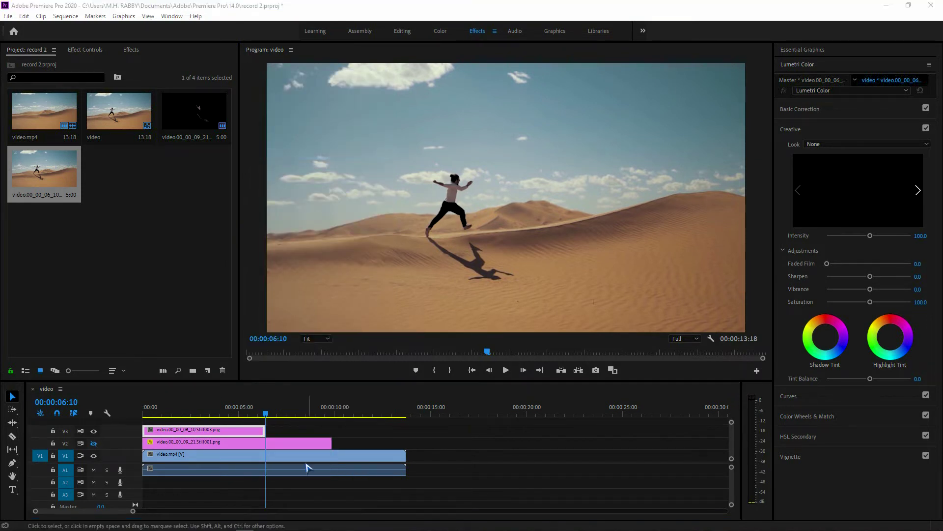
left_click(245, 523)
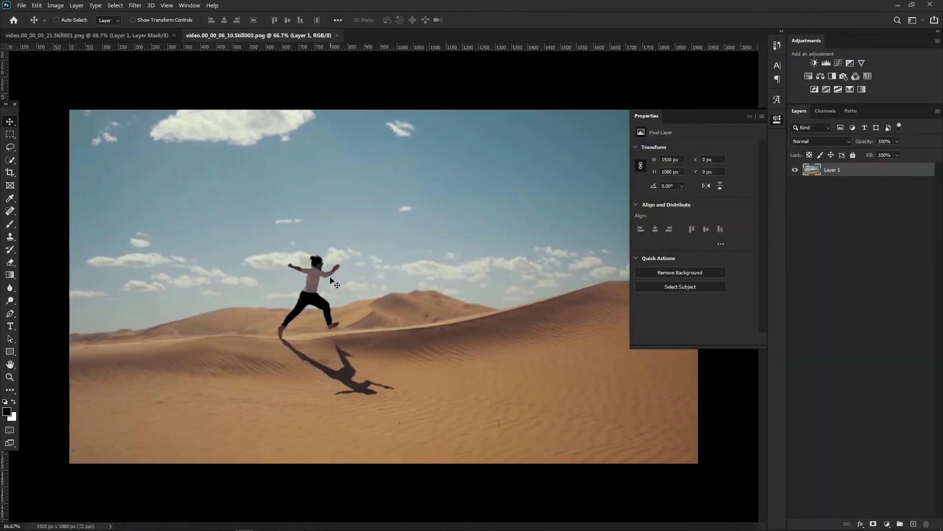
left_click(699, 274)
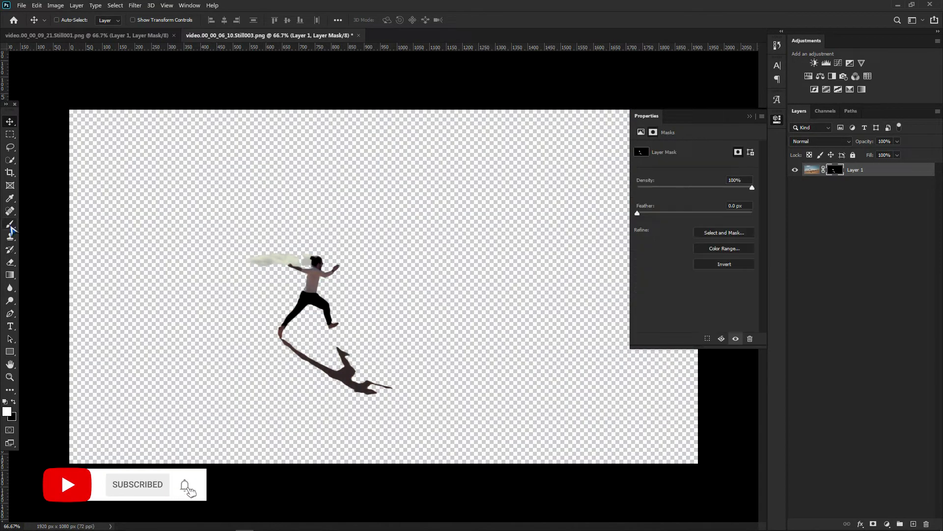
Brush the leftover cloud beside the runner's head out of the layer mask in black, save the image and return to Premiere Pro.
left_click(11, 224)
key("]")
key("]")
key("x")
left_click_drag(249, 258, 317, 258)
key("v")
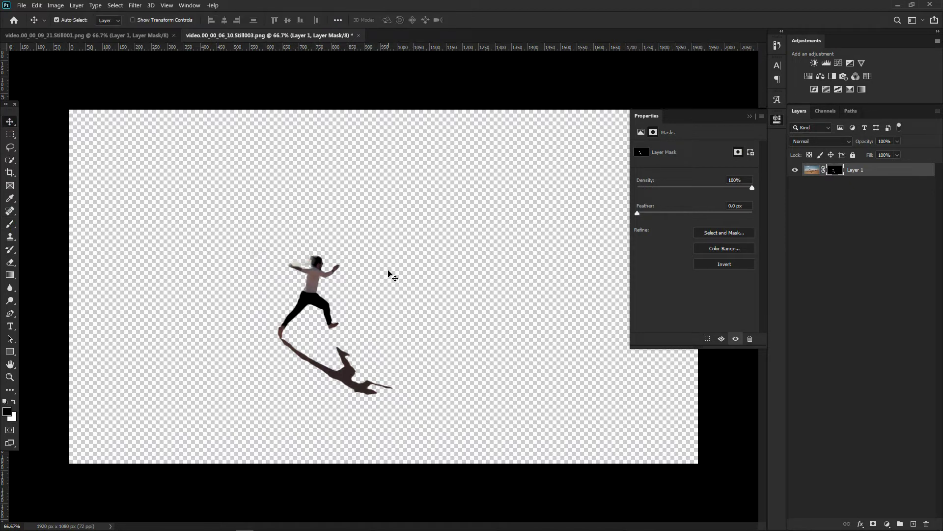
left_click(894, 6)
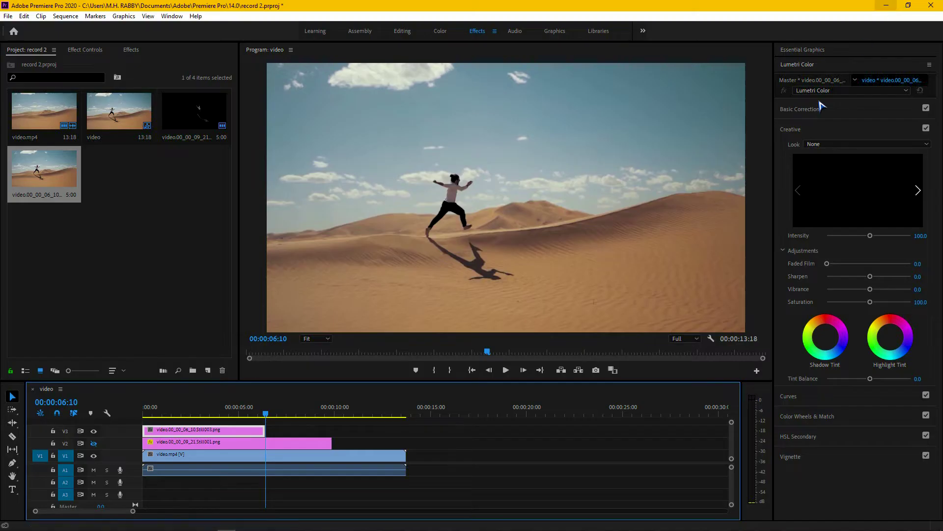
Show track V2 again, play the sequence from the start to check both cut-outs, and go to 00:00:02:23.
left_click(94, 443)
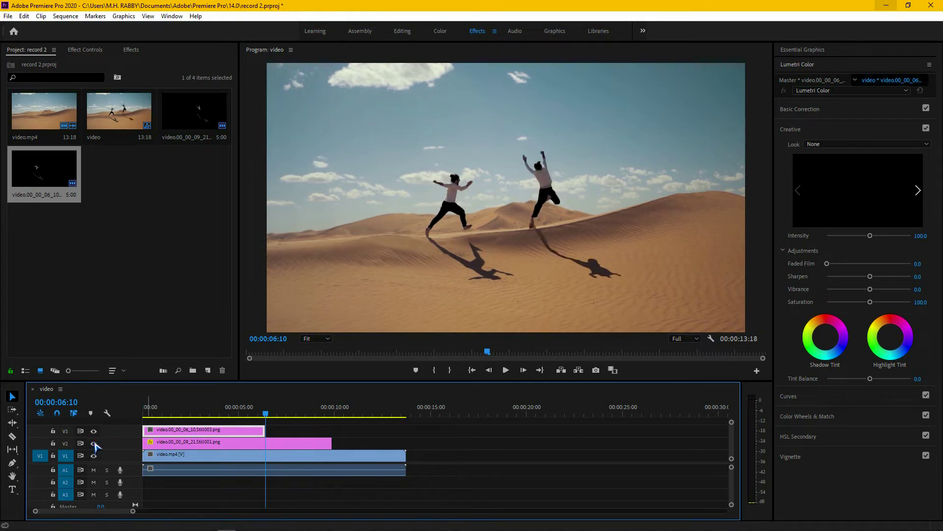
left_click(140, 411)
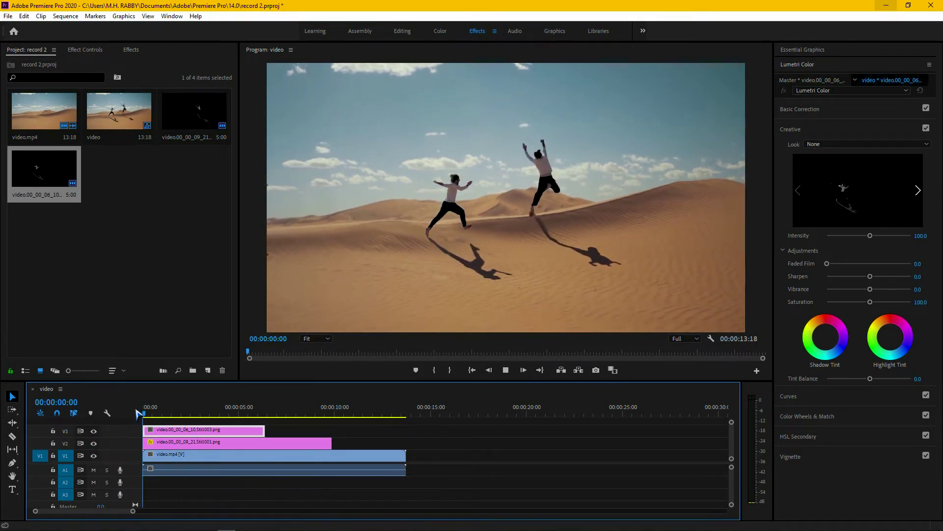
key("space")
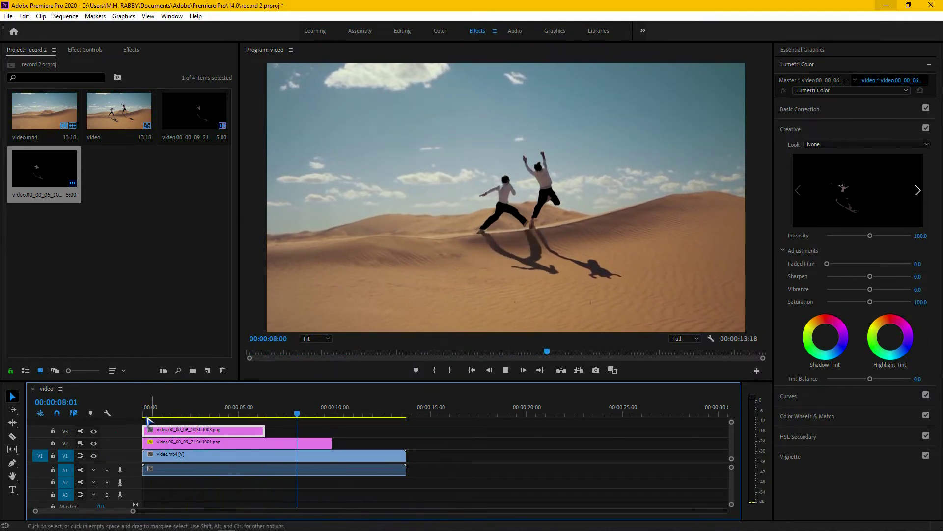
left_click(199, 411)
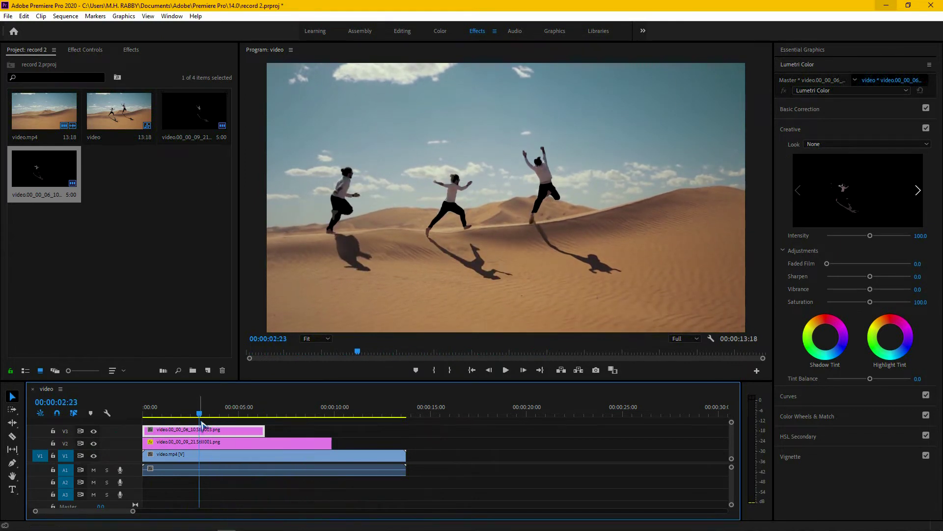
Keyframe the V3 still's vertical Position: 540 at its end, 487 at 00:00:00:00, ground-aligned at 00:00:01:15, 517 at 00:00:02:17 and 541 at 00:00:04:17.
left_click(87, 51)
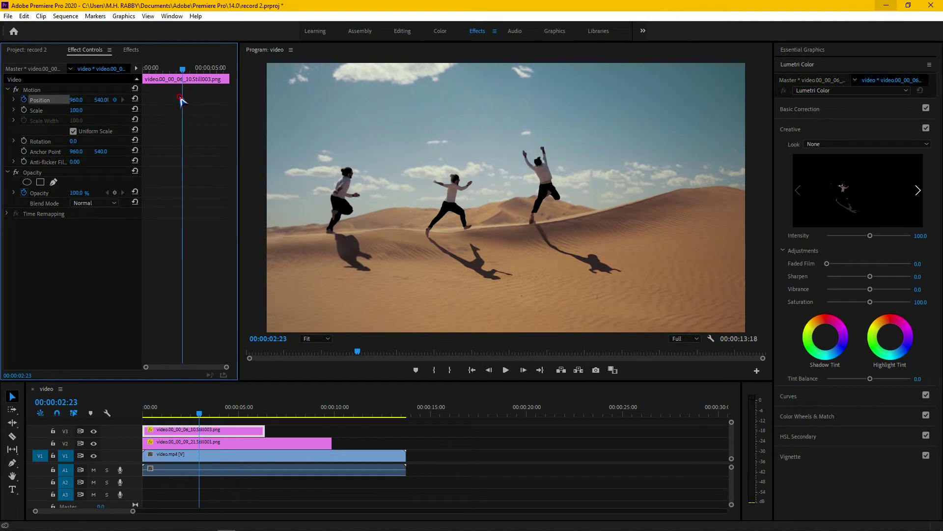
left_click_drag(182, 69, 75, 99)
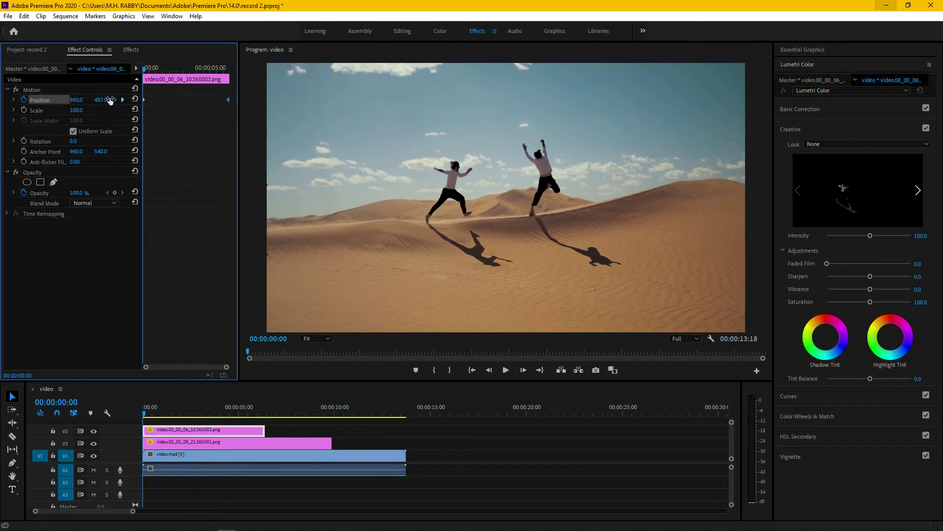
left_click_drag(163, 71, 166, 71)
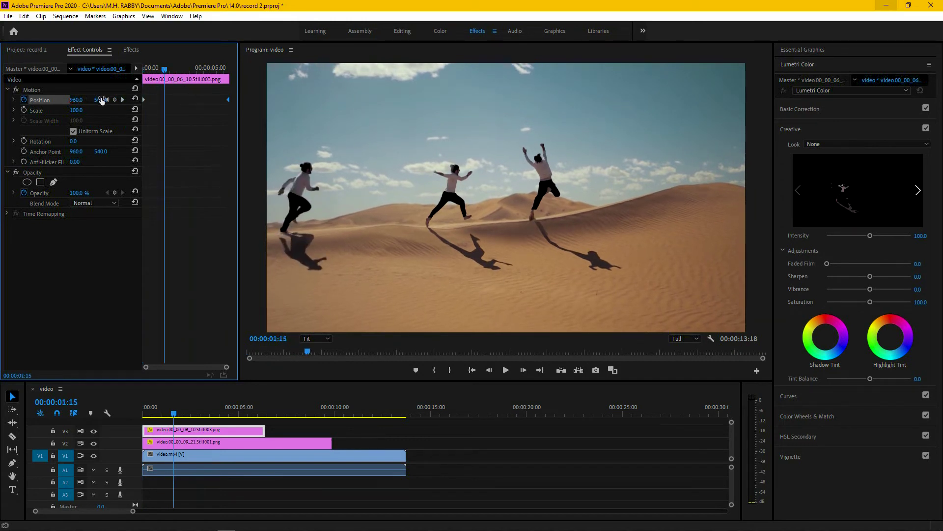
left_click_drag(100, 99, 104, 99)
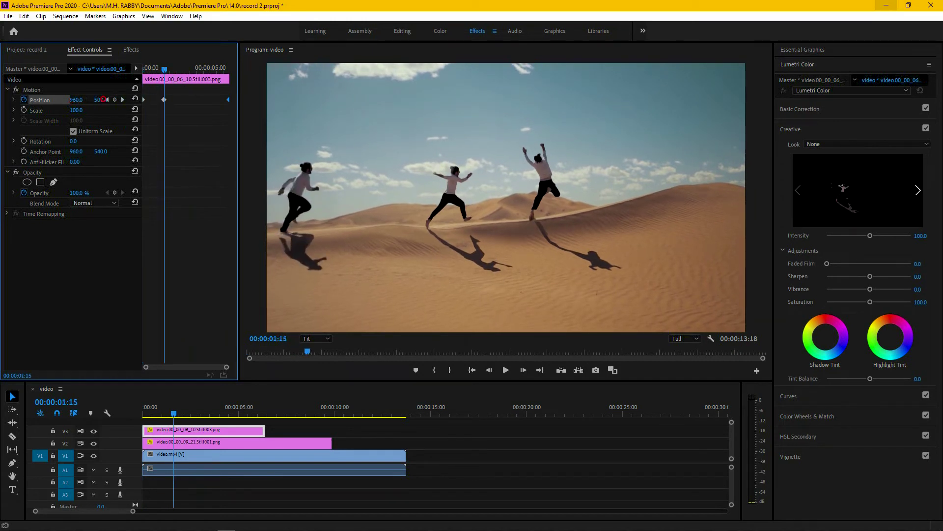
left_click(179, 70)
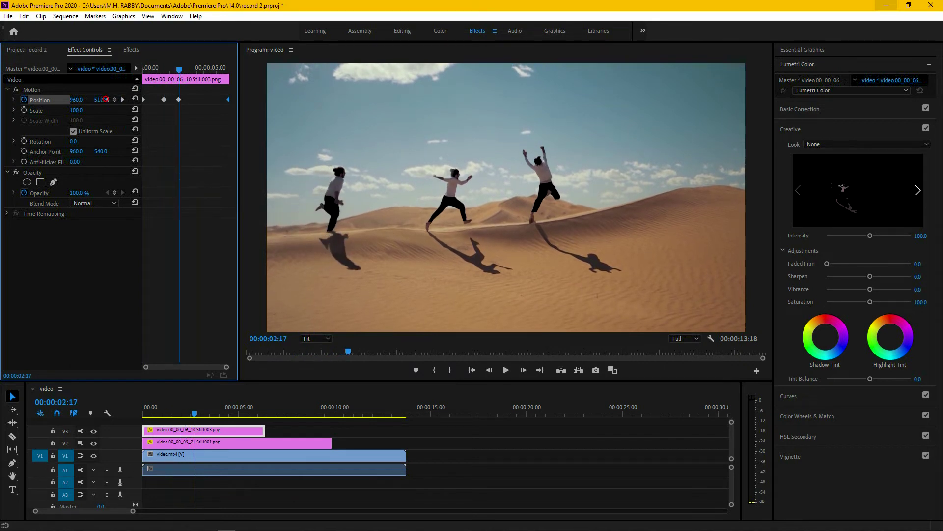
left_click_drag(193, 75, 209, 76)
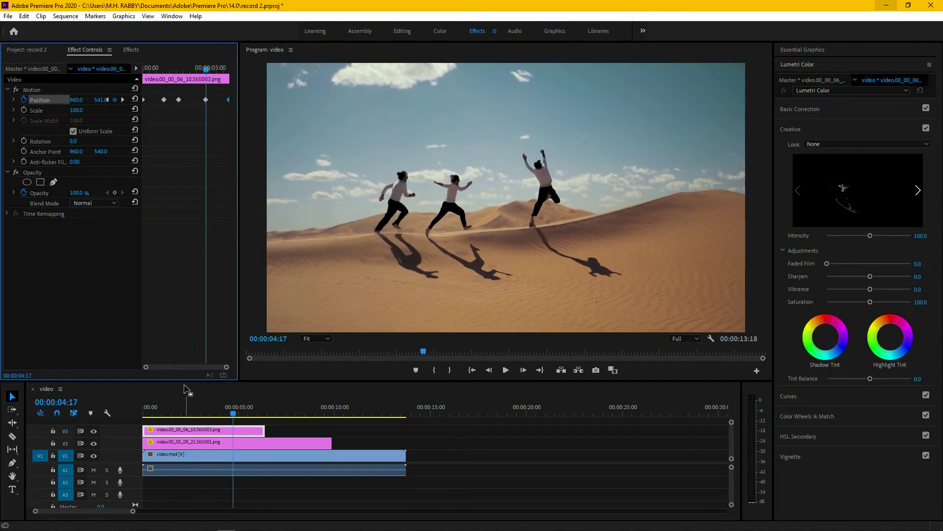
Play the sequence from the start and inspect the V3 cut-out's edges at 00:00:06:04 with the preview at 100%.
left_click_drag(180, 410, 138, 418)
key("space")
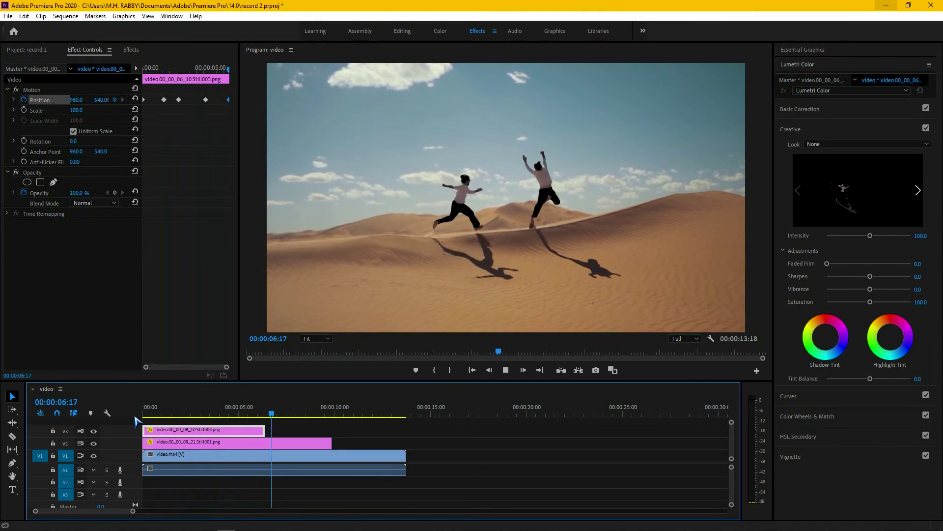
left_click(220, 411)
left_click_drag(221, 414, 264, 415)
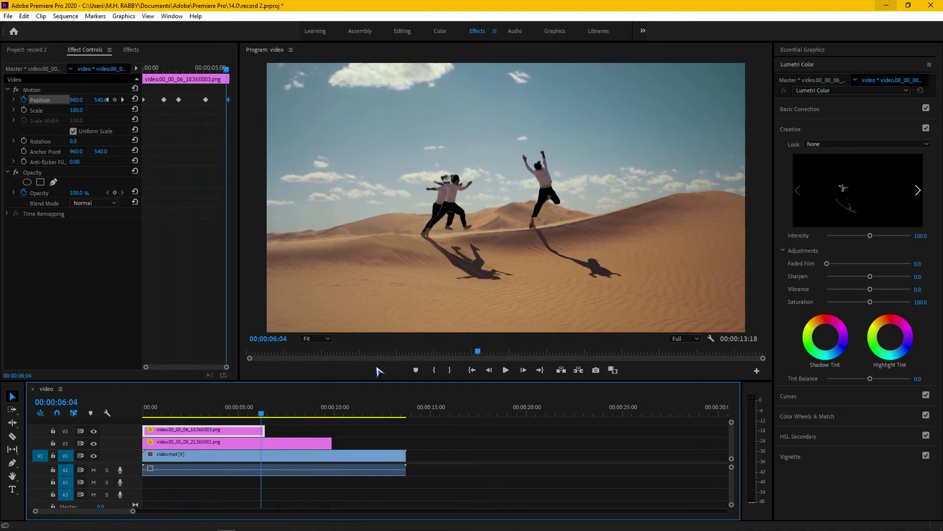
left_click(326, 339)
left_click(317, 404)
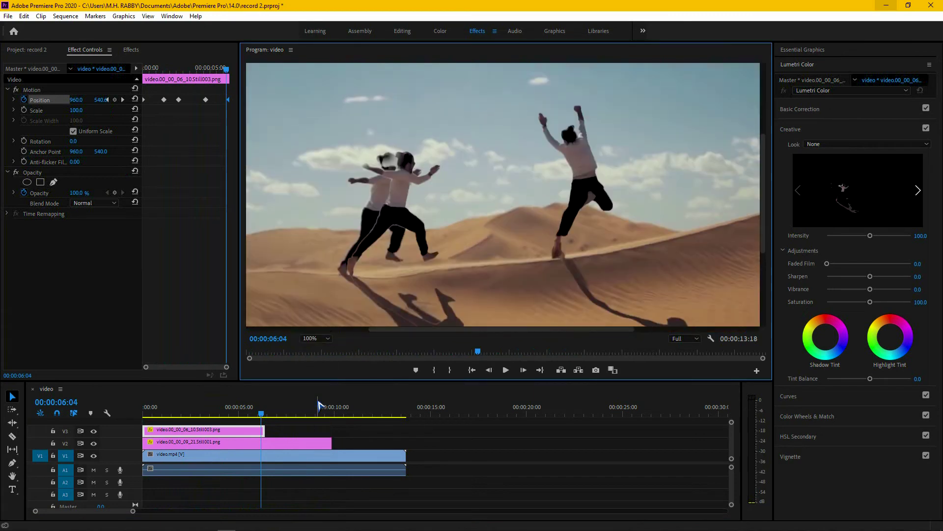
In Photoshop, brush away the cloud remnants on the mask, restore the runner's hand and hair in white, save and return to Premiere Pro.
left_click(244, 523)
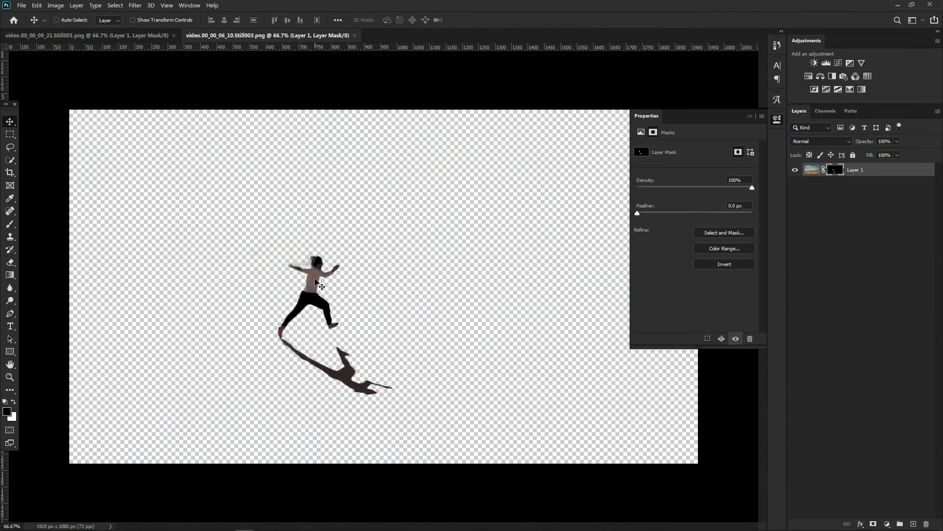
scroll(303, 269, "up", 10)
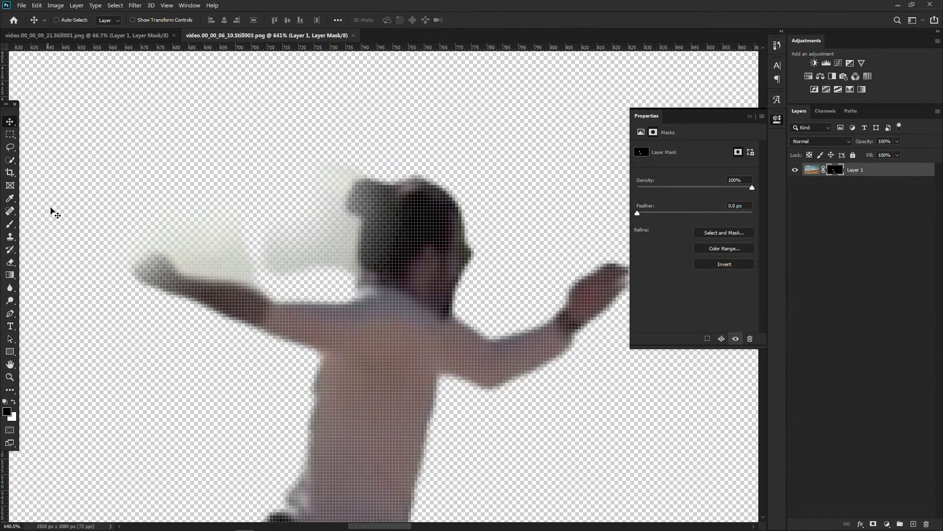
left_click(14, 224)
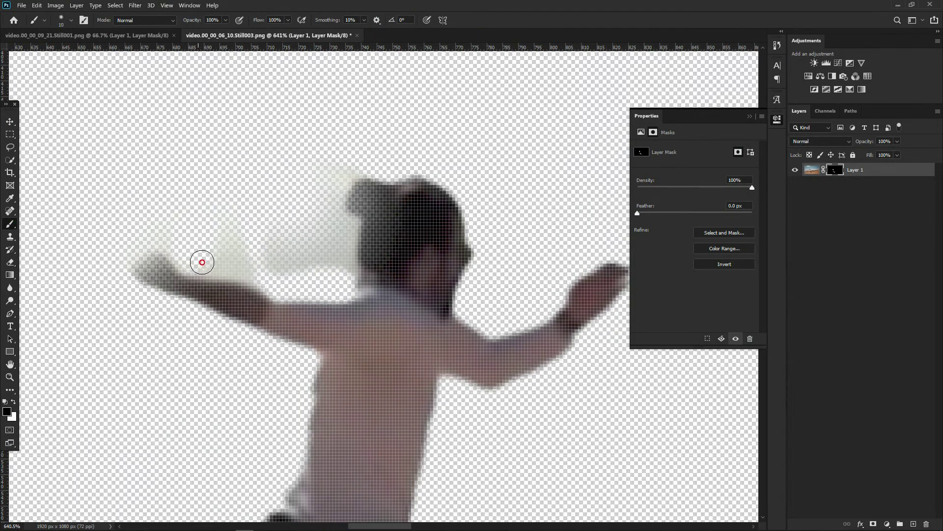
mouse_move(202, 262)
left_mouse_down()
mouse_move(262, 248)
mouse_move(284, 215)
mouse_move(336, 254)
mouse_move(361, 163)
left_mouse_up()
left_click_drag(153, 271, 196, 290)
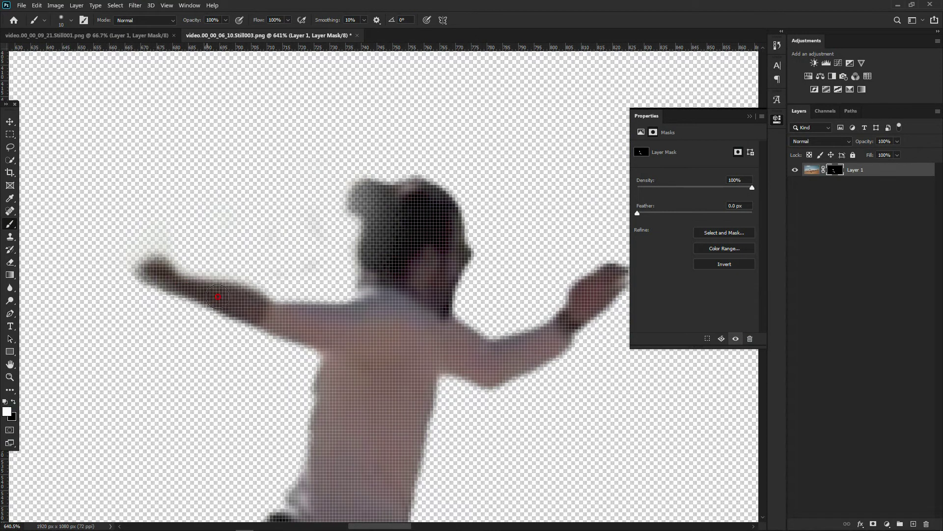
left_click_drag(354, 194, 374, 238)
scroll(373, 317, "down", 10)
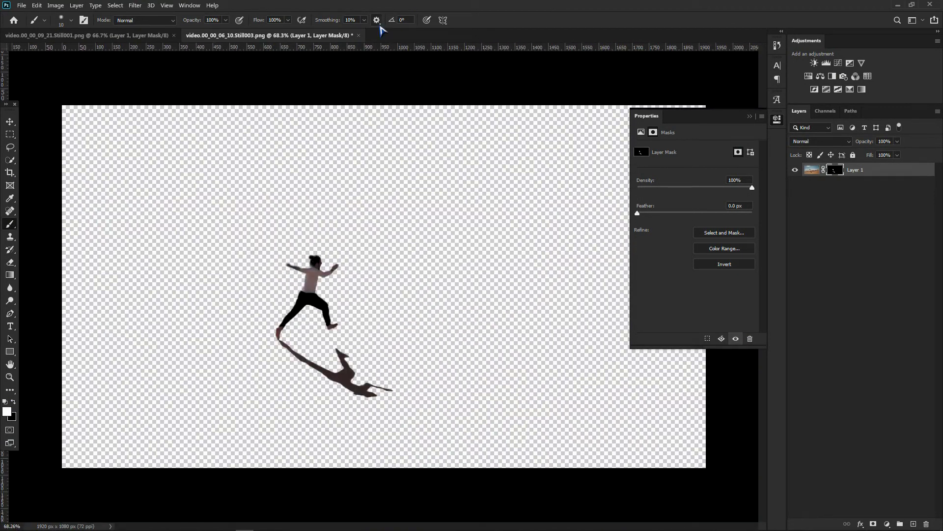
left_click(891, 5)
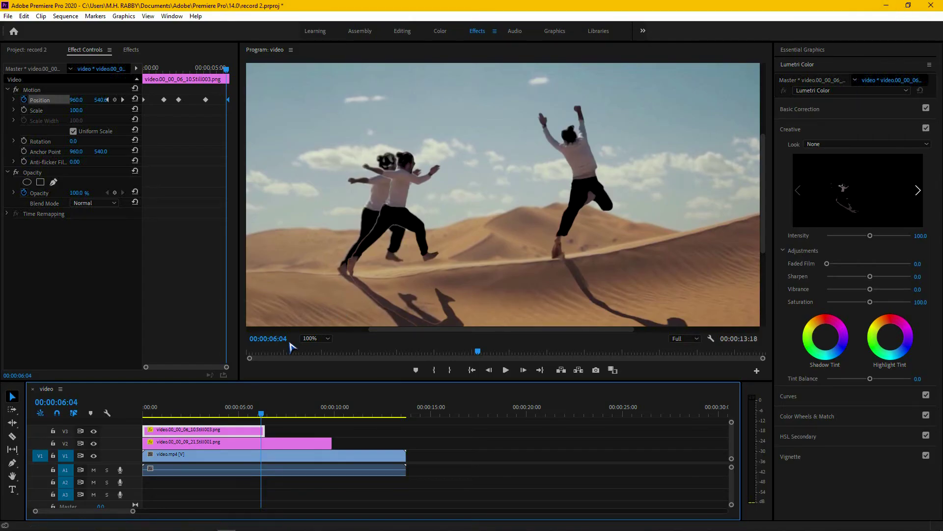
Set the preview back to Fit and play the sequence from the start to review the finished clone effect.
left_click_drag(261, 416, 143, 416)
left_click(312, 338)
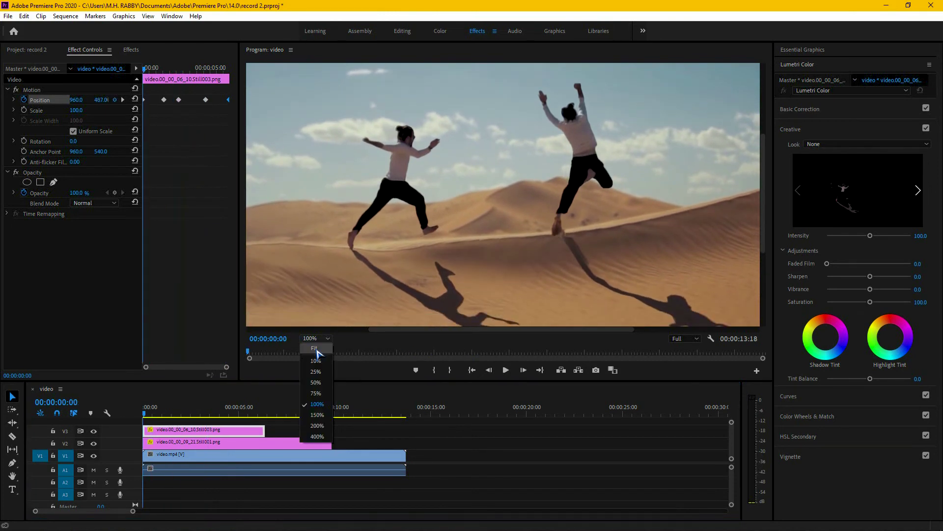
left_click(314, 348)
key("space")
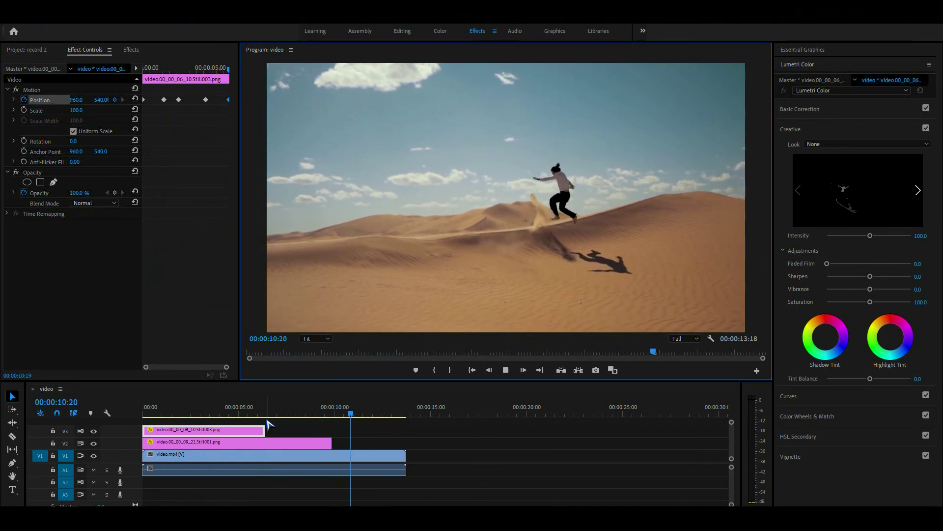
left_click(375, 413)
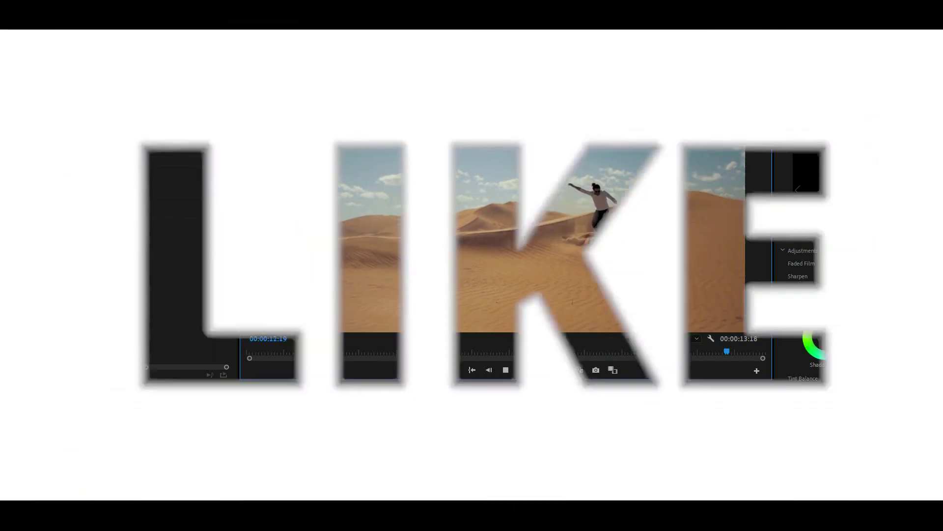